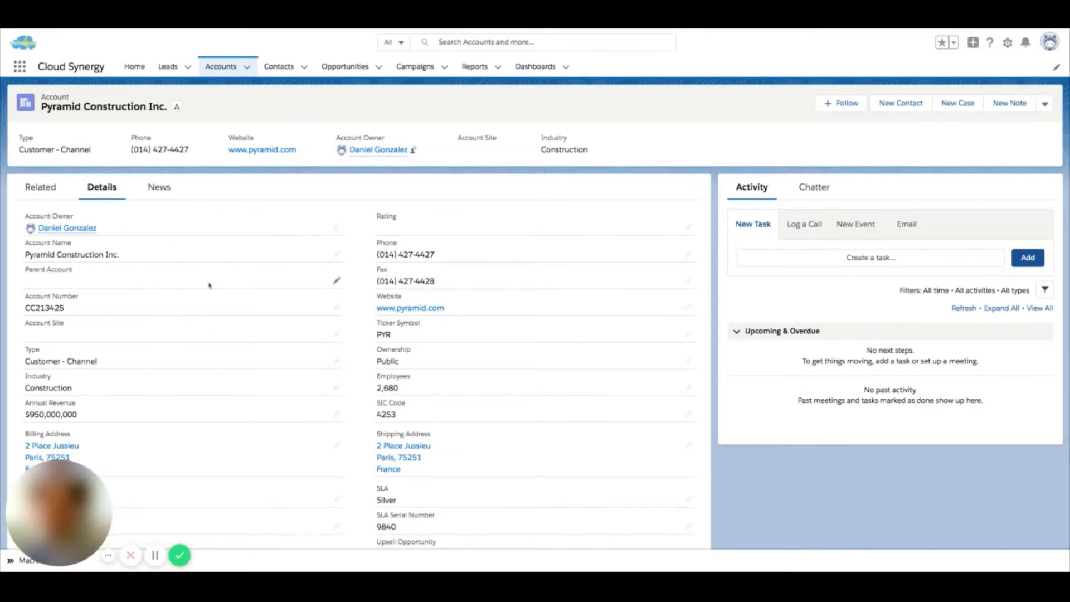
scroll(209, 285, down, 3)
scroll(208, 285, down, 3)
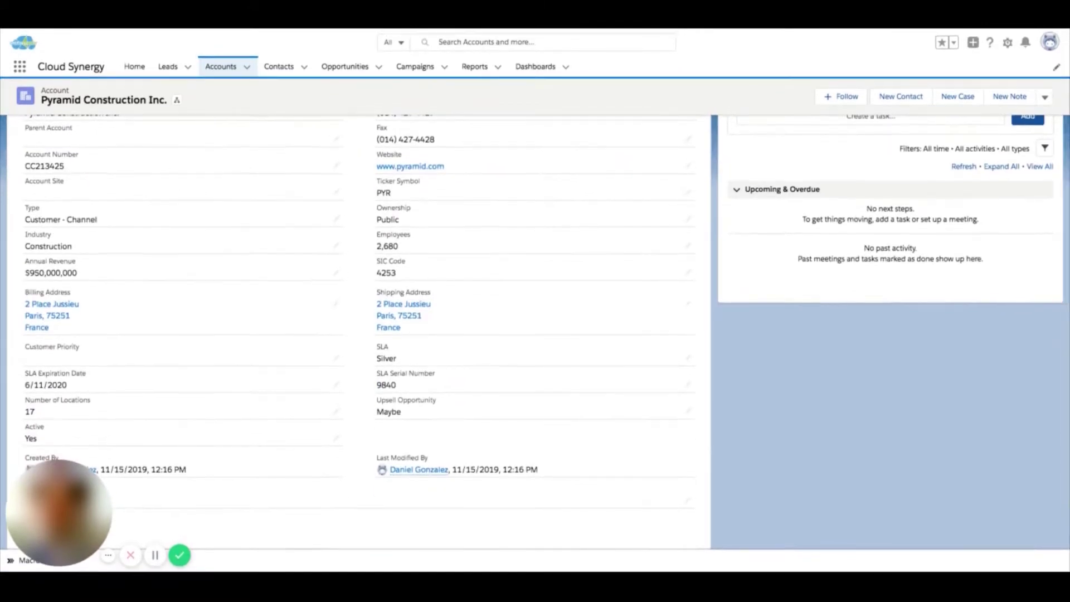
scroll(340, 389, up, 5)
scroll(340, 389, up, 3)
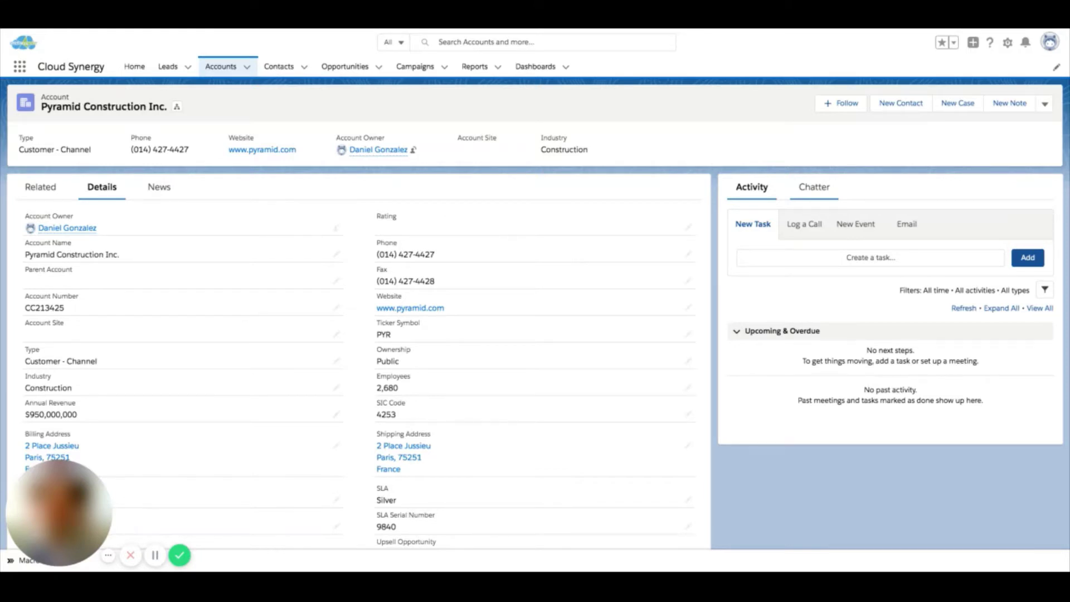
Step: Choose Compact display density from the profile menu, prompting a page refresh
click(1051, 44)
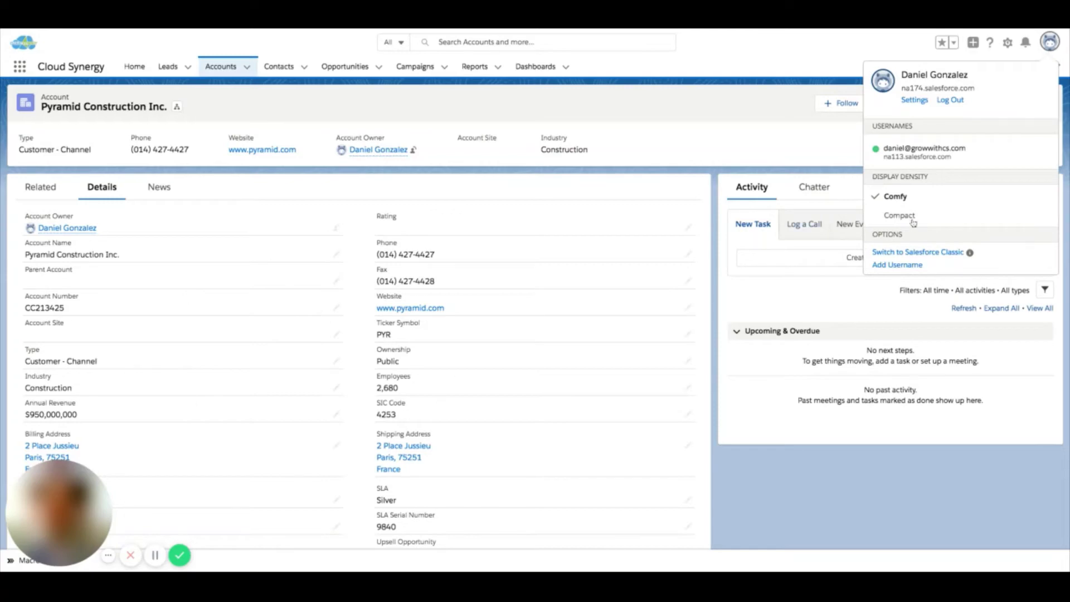
click(902, 216)
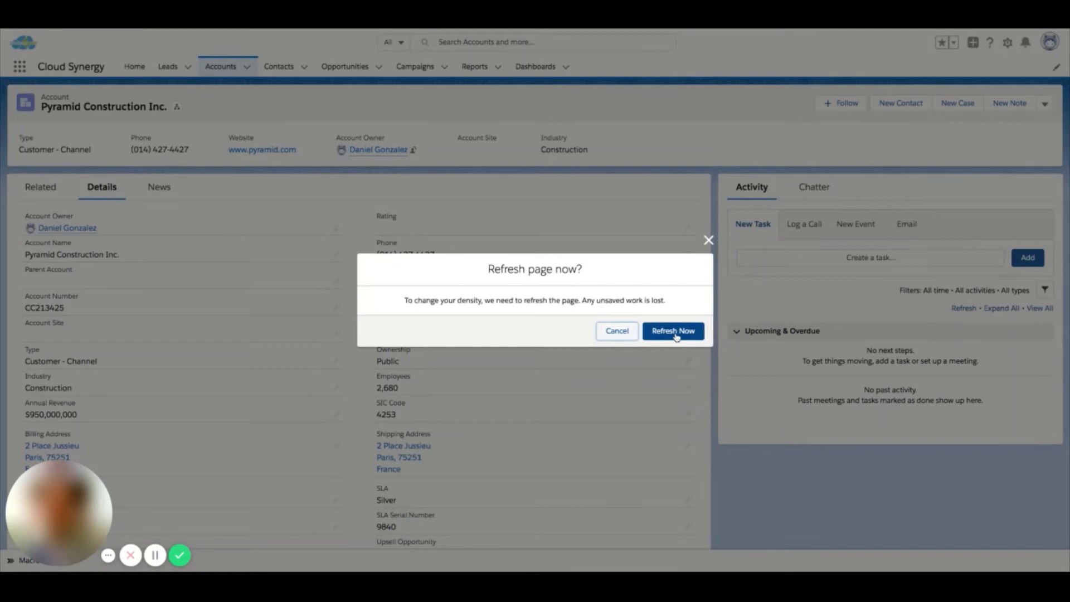
Step: Refresh the Pyramid Construction Inc. account page to apply compact density
click(673, 329)
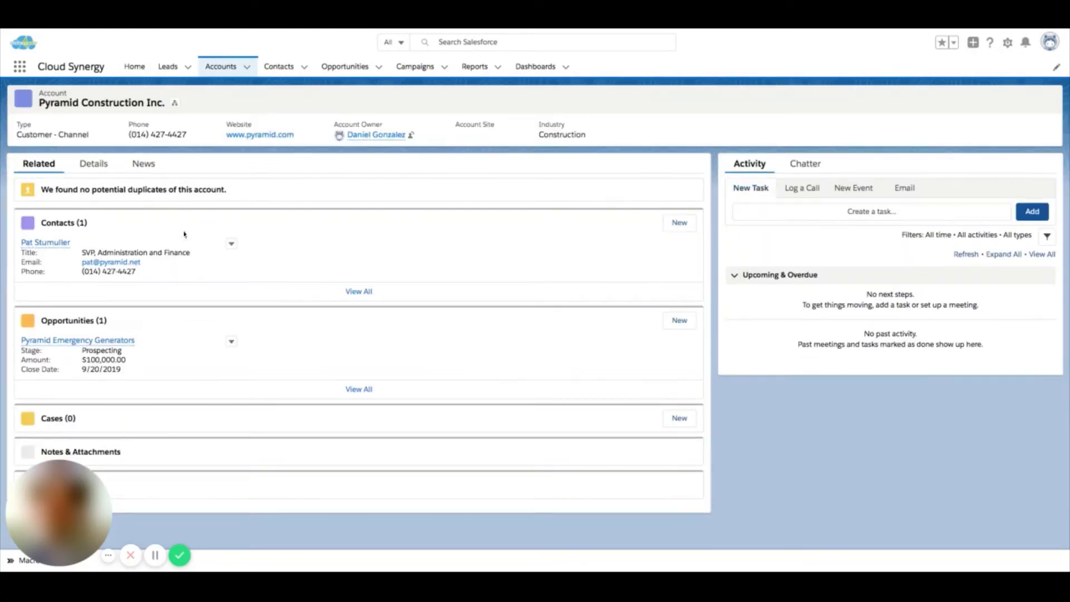
Step: Show the account's Details in compact layout and confirm Compact is checked in the profile menu
click(93, 165)
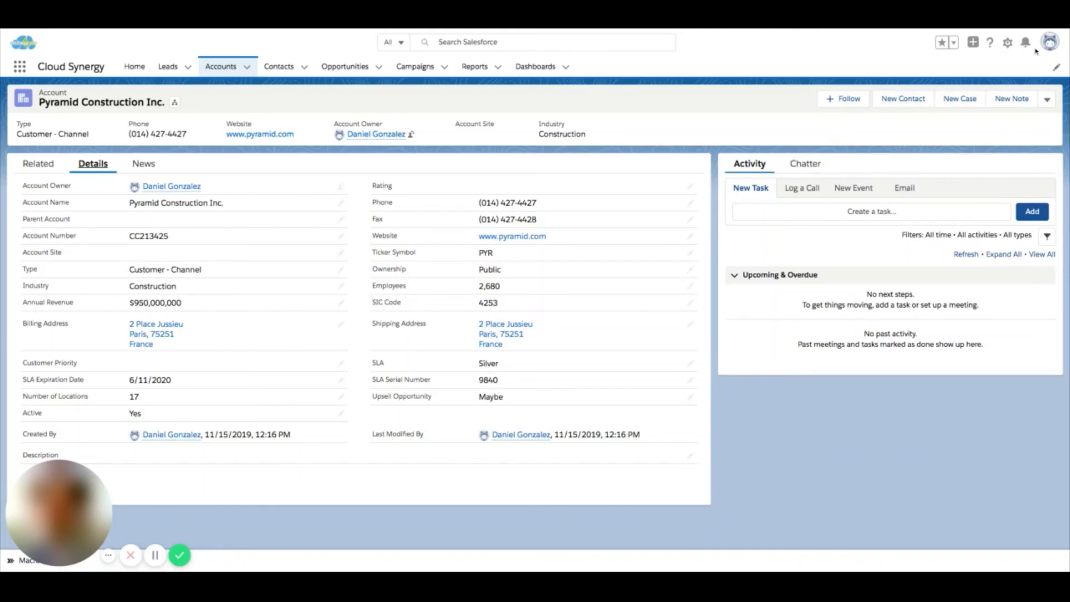
click(1049, 43)
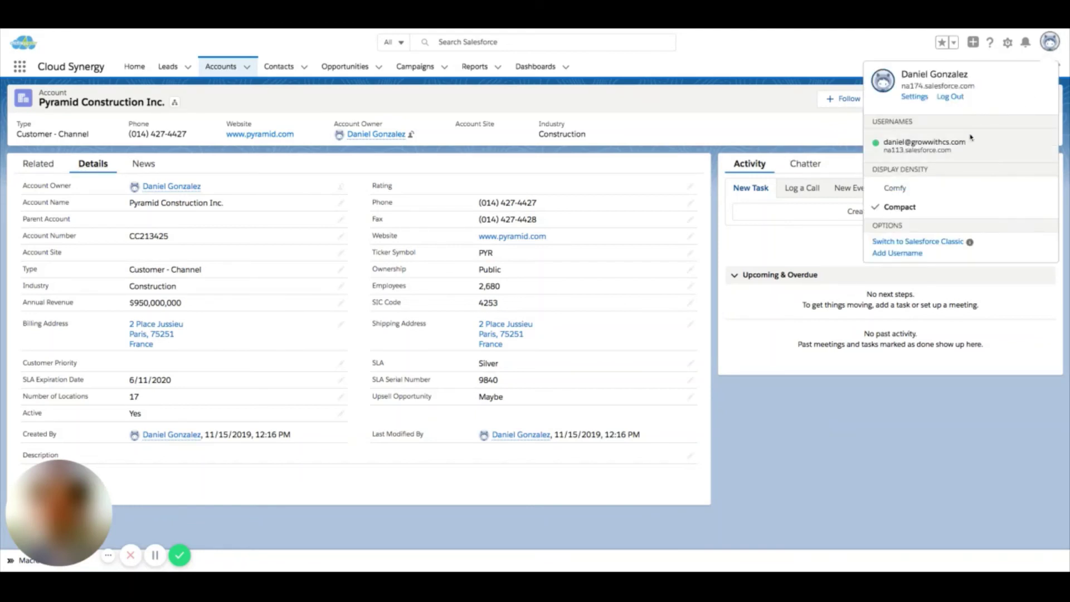